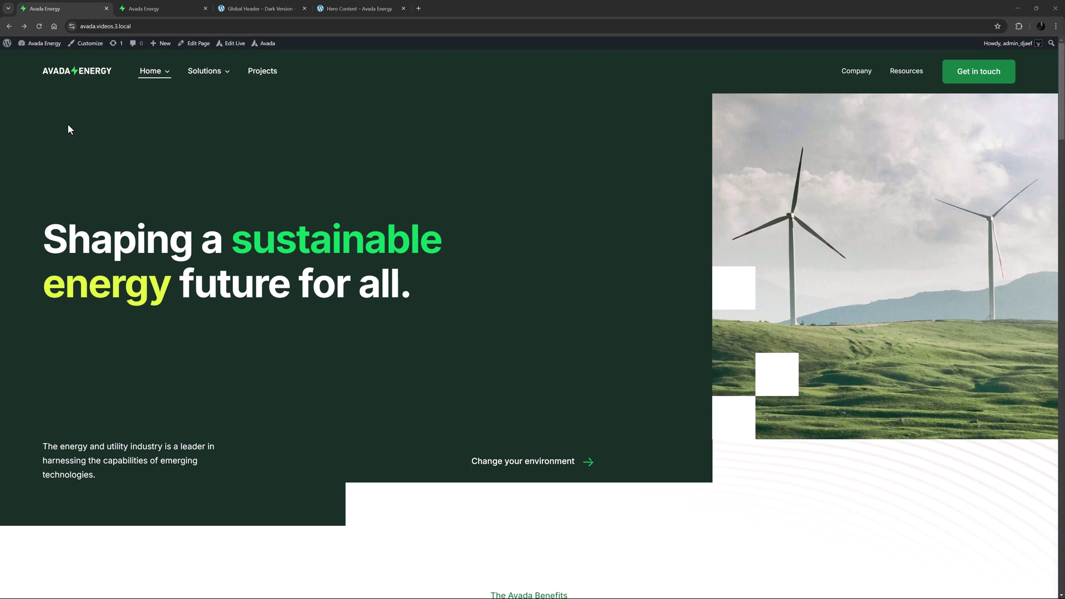
Preview the homepage at iPhone 14 Pro Max size in DevTools, then return to the Global Header – Dark Version editor
left_click(206, 90)
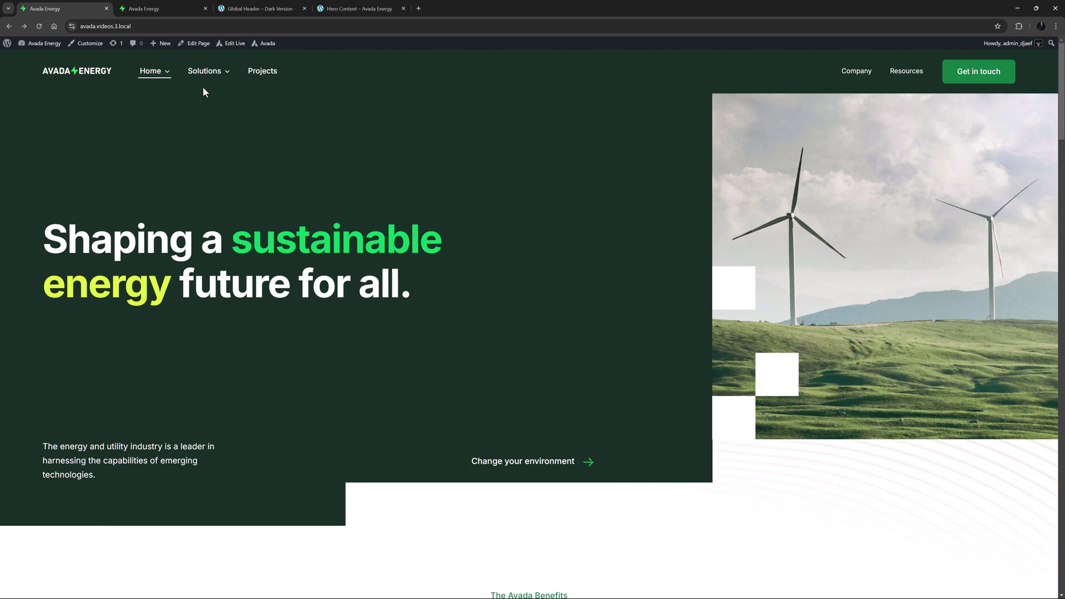
left_click(164, 10)
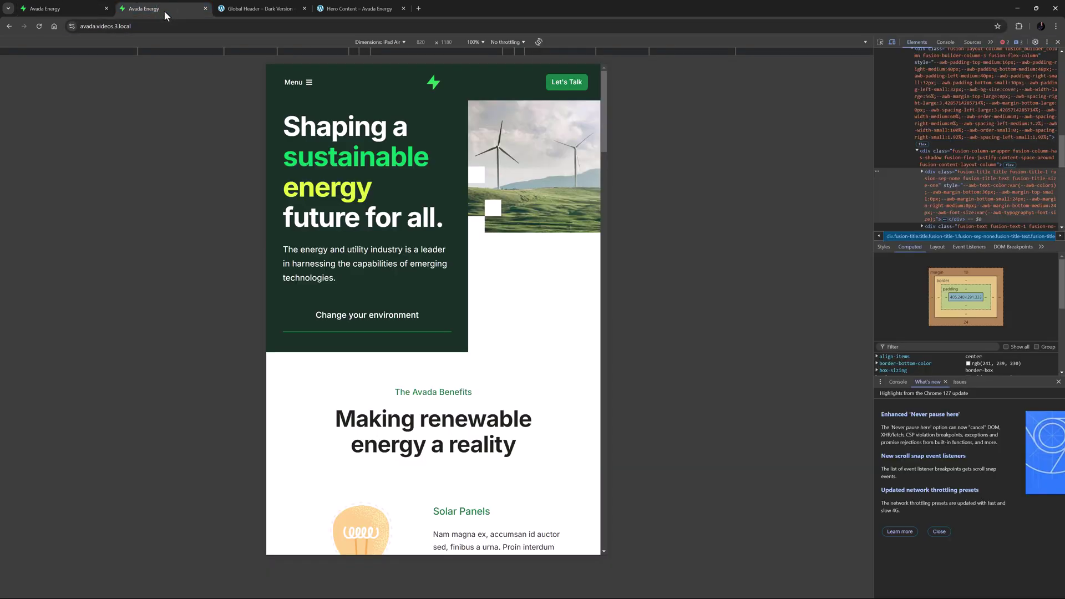
left_click(370, 43)
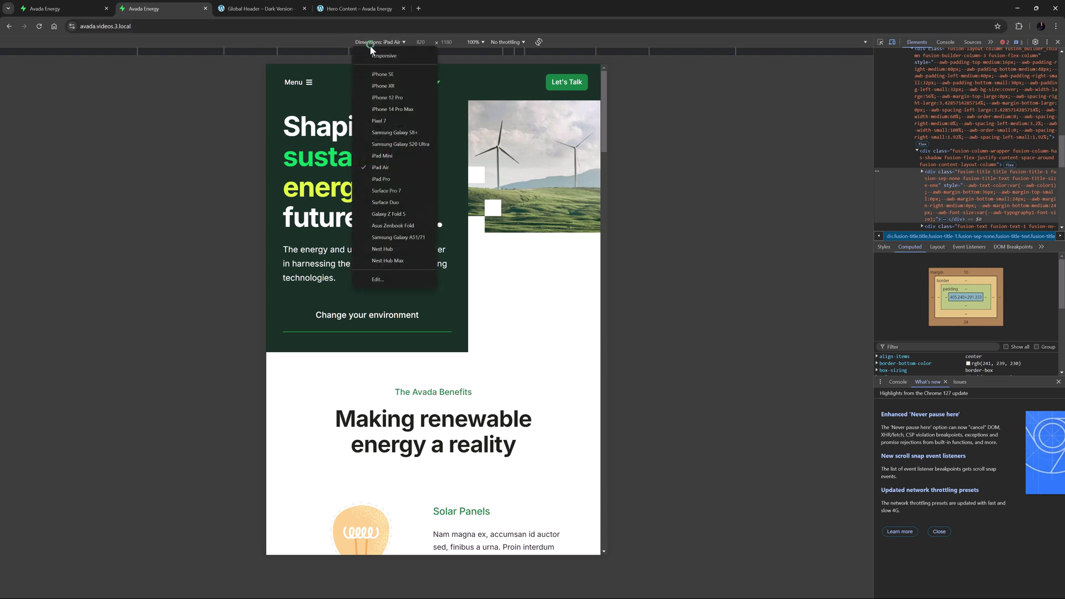
left_click(374, 107)
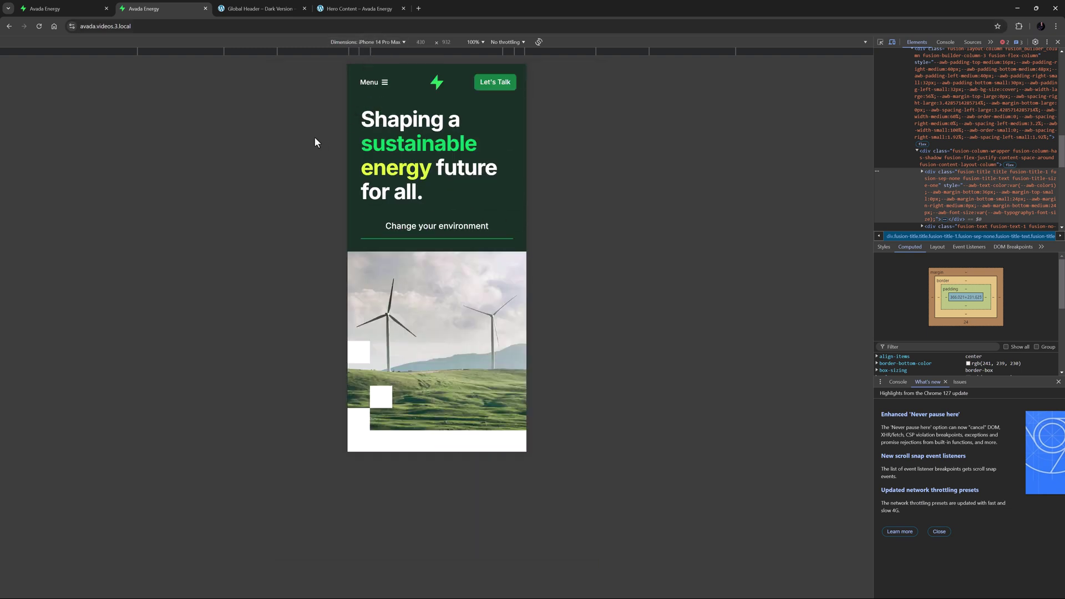
left_click(243, 9)
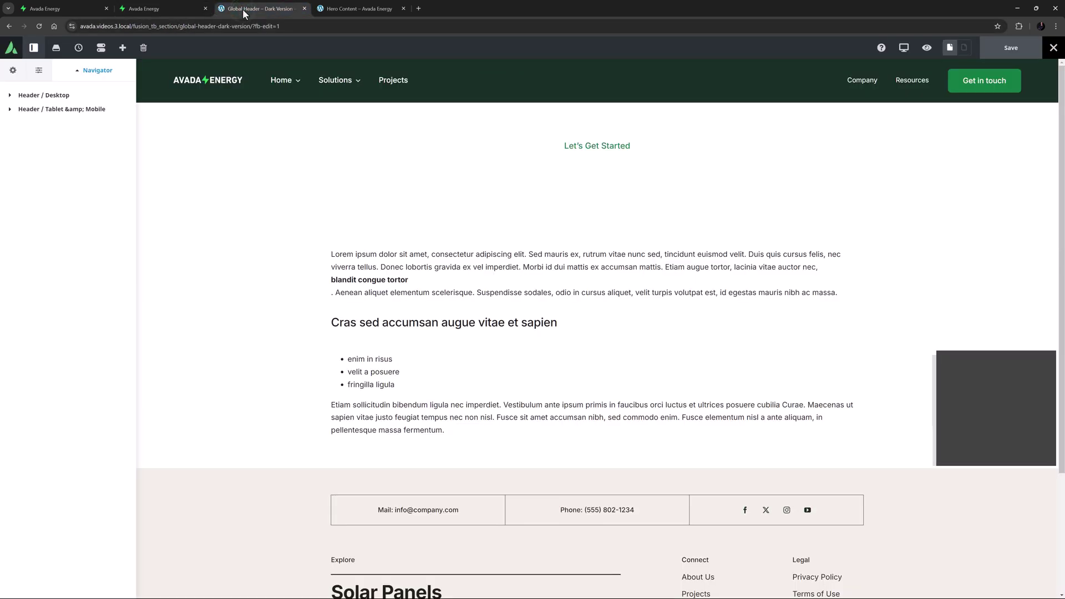
Preview the header at tablet width and reveal the Tablet & Mobile container's Device Type rule: Mobile & Tablet
mouse_move(903, 49)
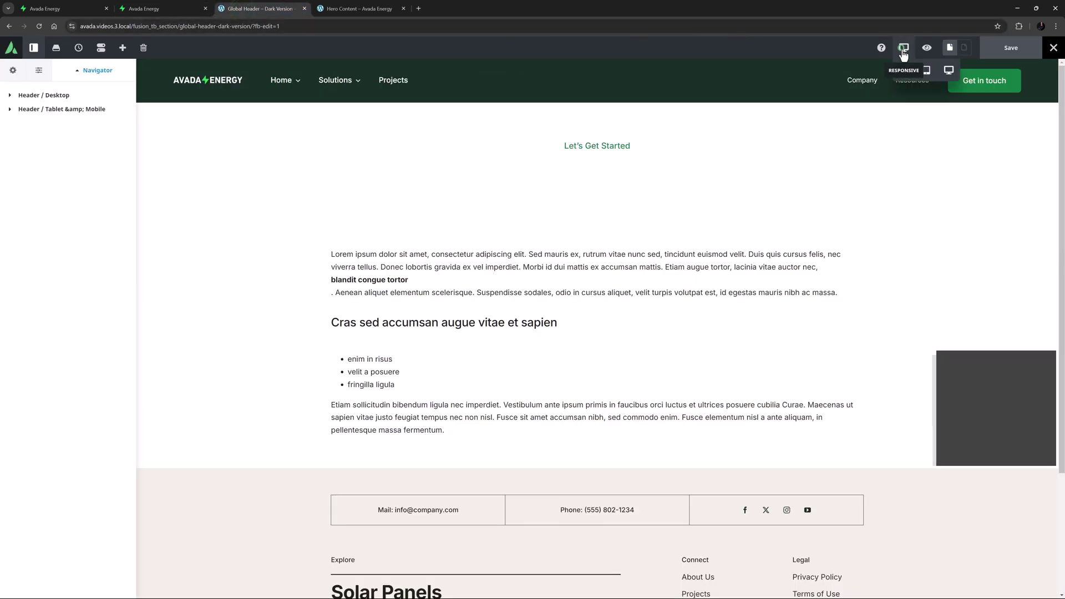
left_click(927, 77)
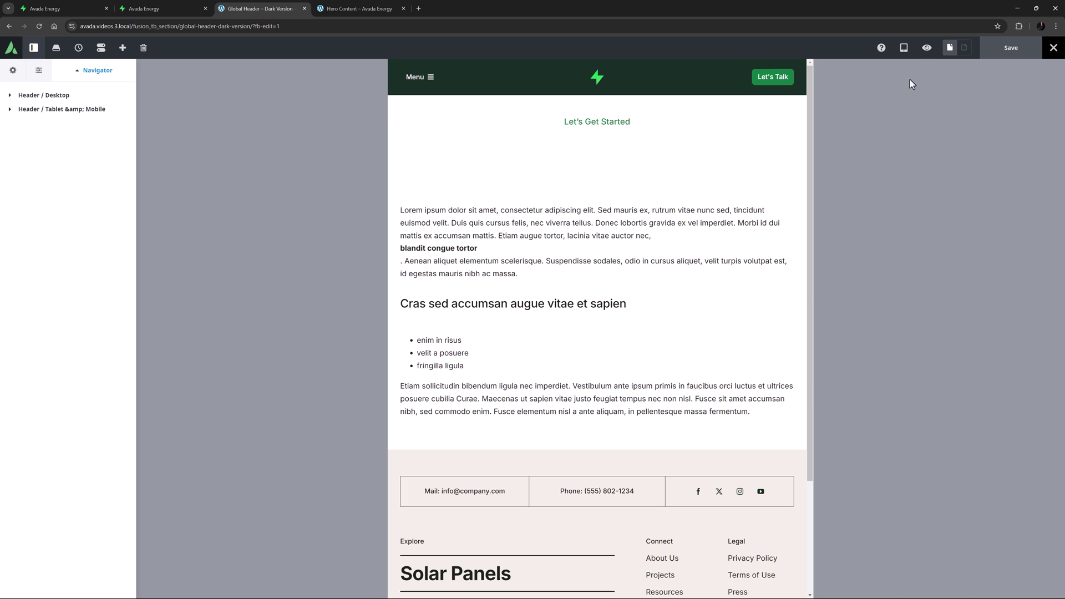
left_click(779, 72)
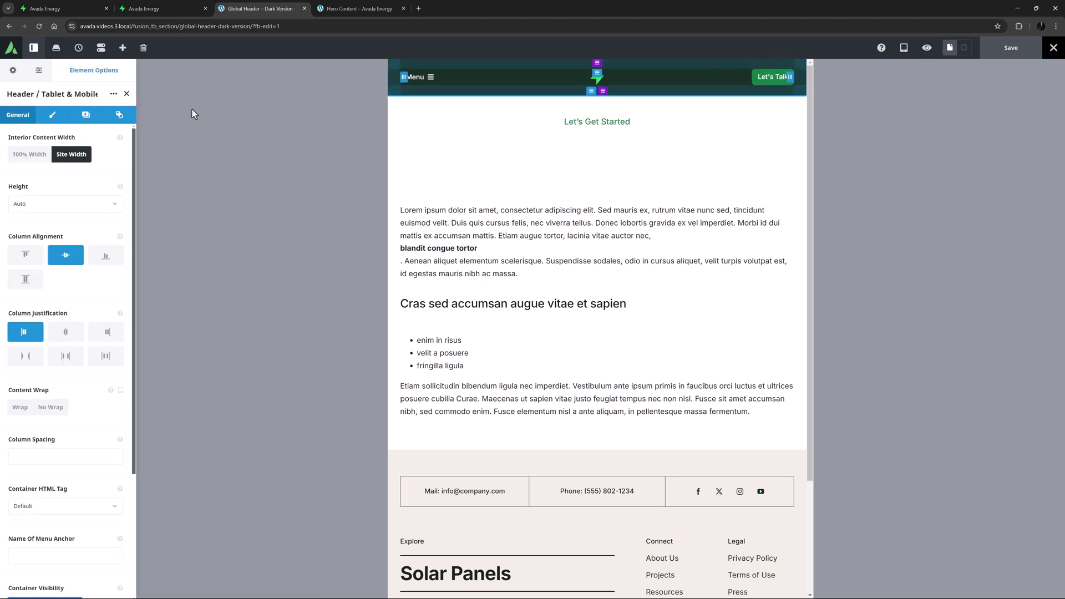
left_click(119, 115)
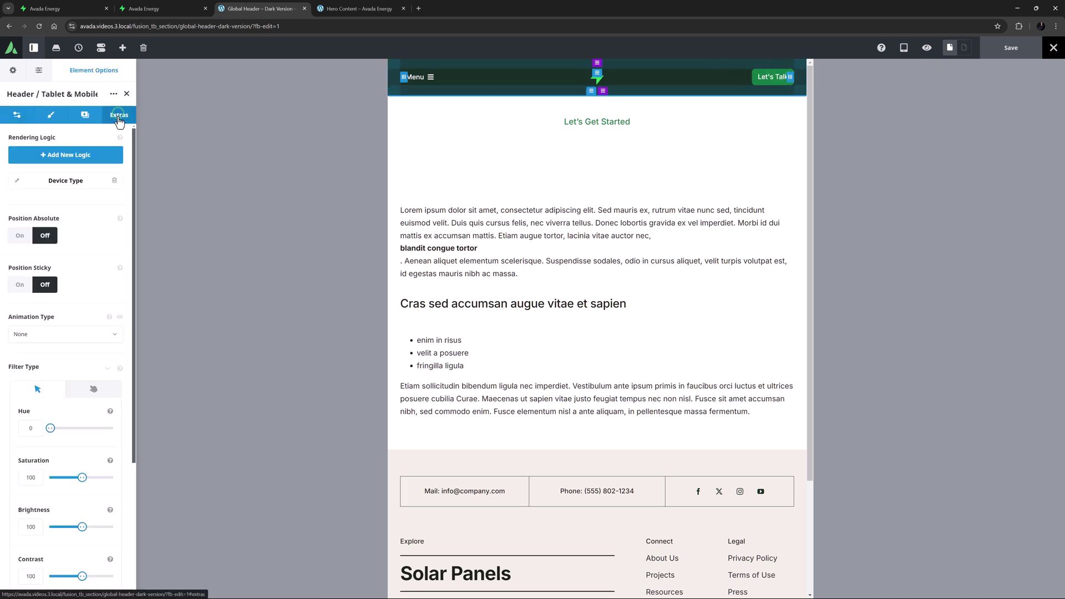
left_click(17, 181)
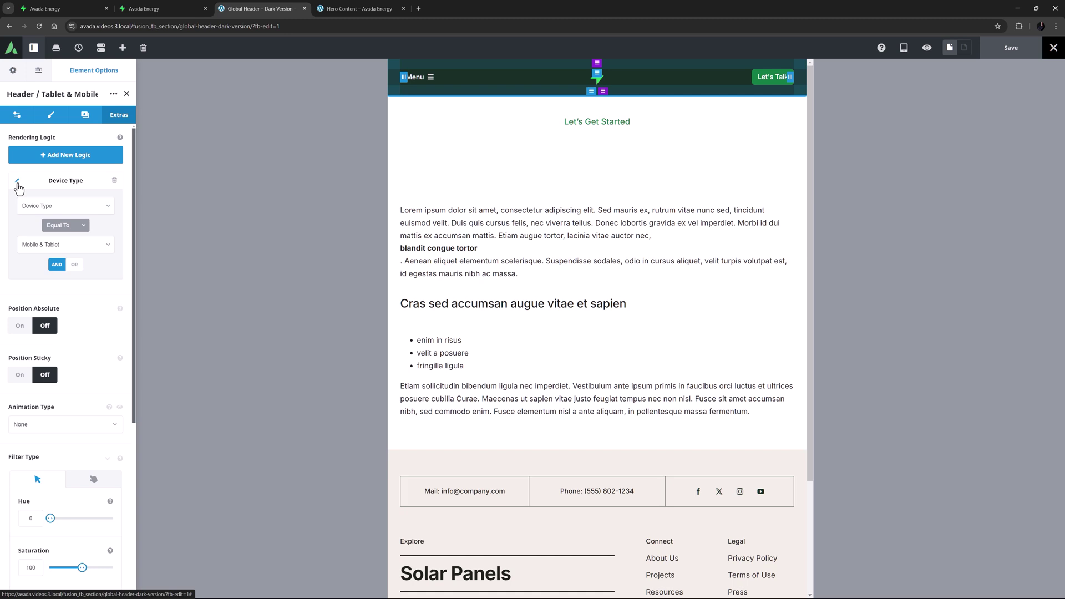
Open the Hero Content template, preview it at tablet width, then return to desktop width
left_click(344, 10)
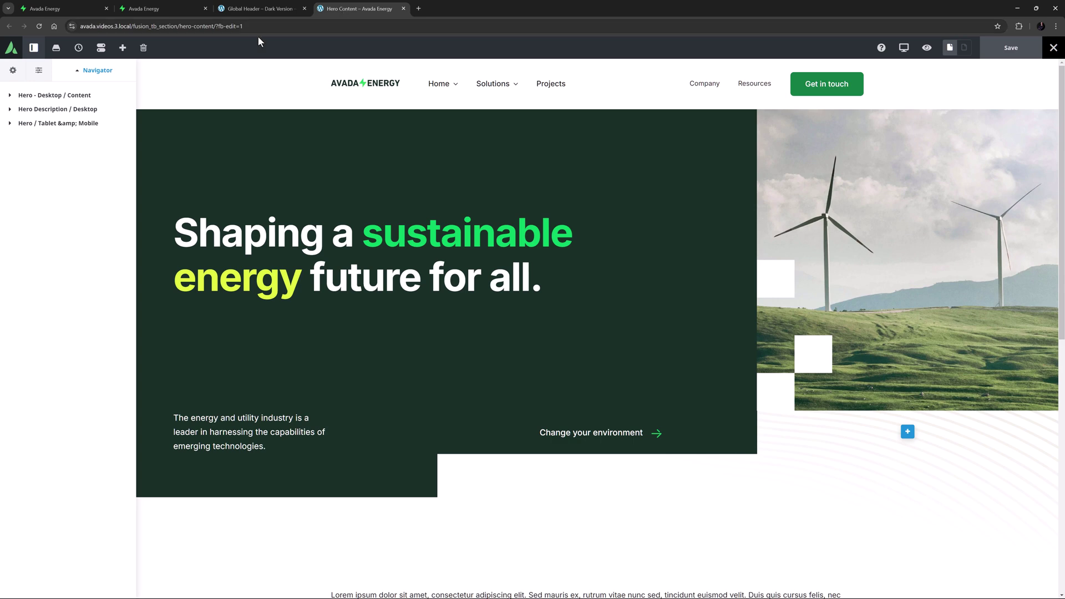
mouse_move(85, 98)
mouse_move(904, 49)
left_click(925, 71)
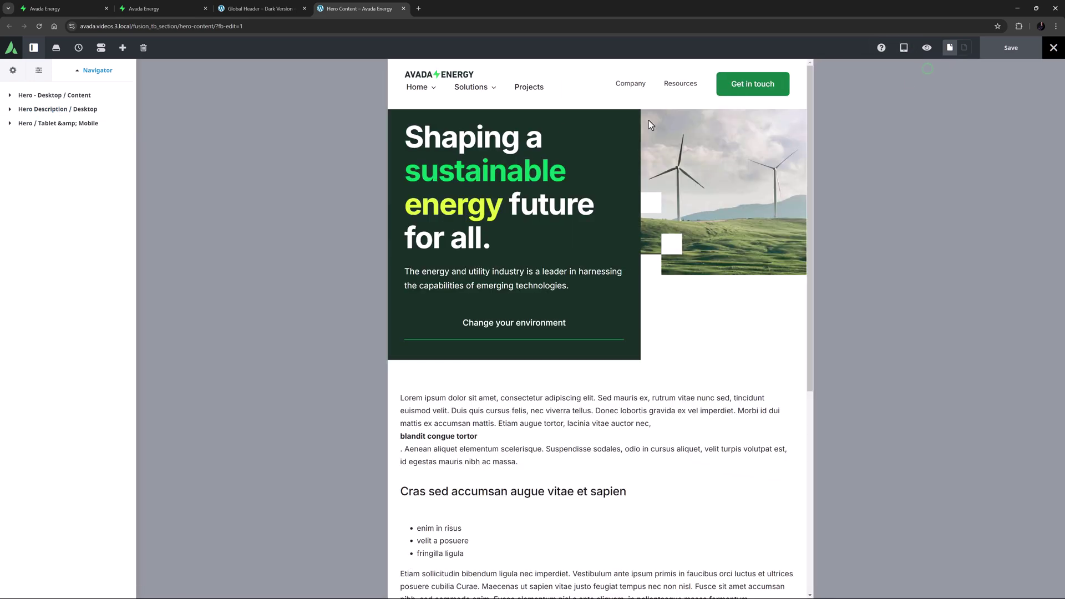
mouse_move(77, 129)
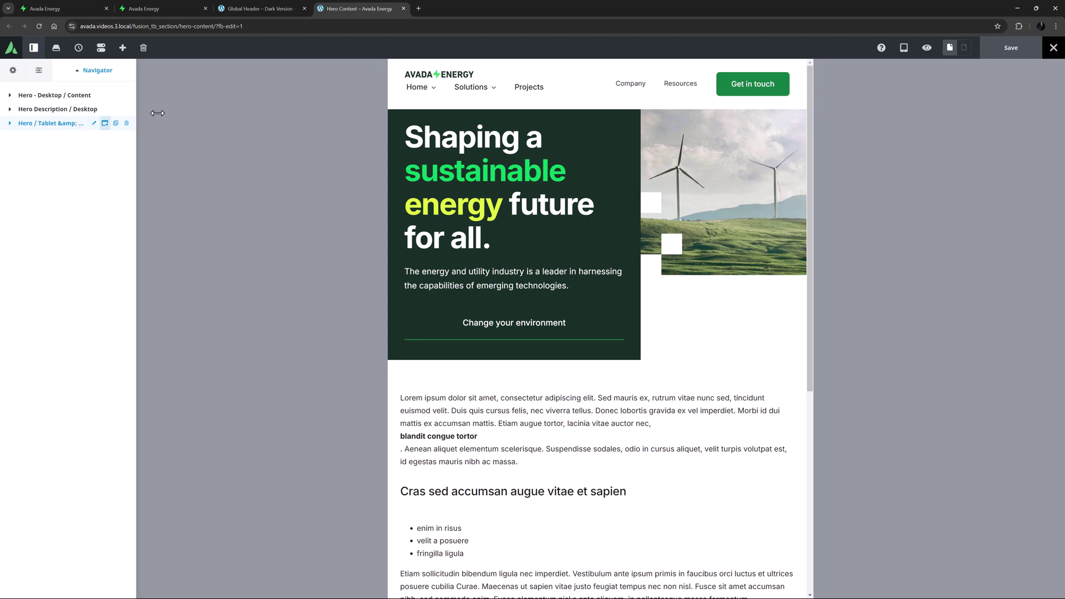
mouse_move(911, 51)
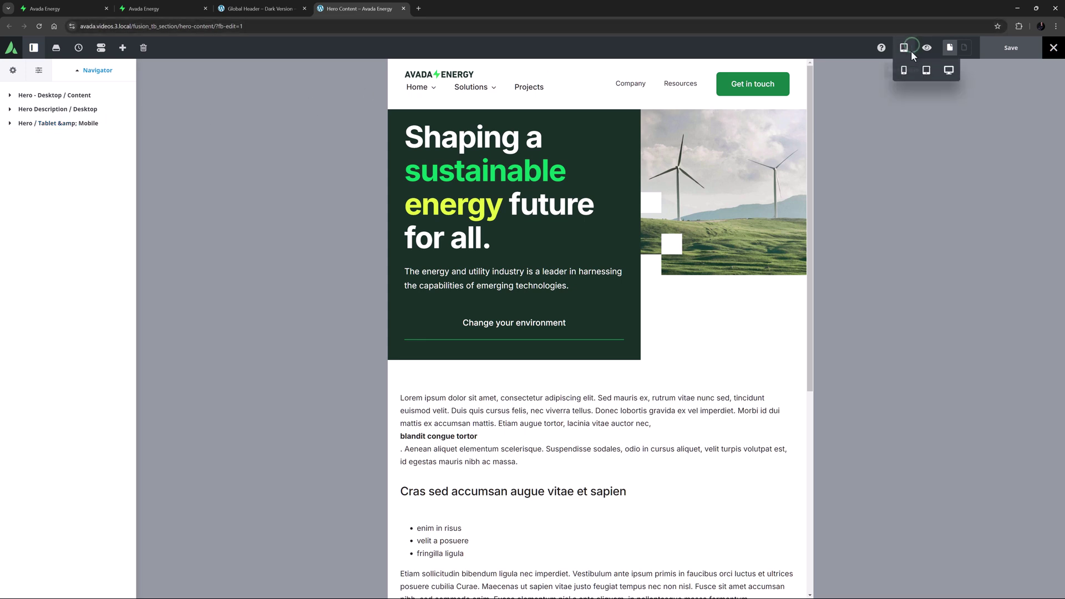
left_click(948, 70)
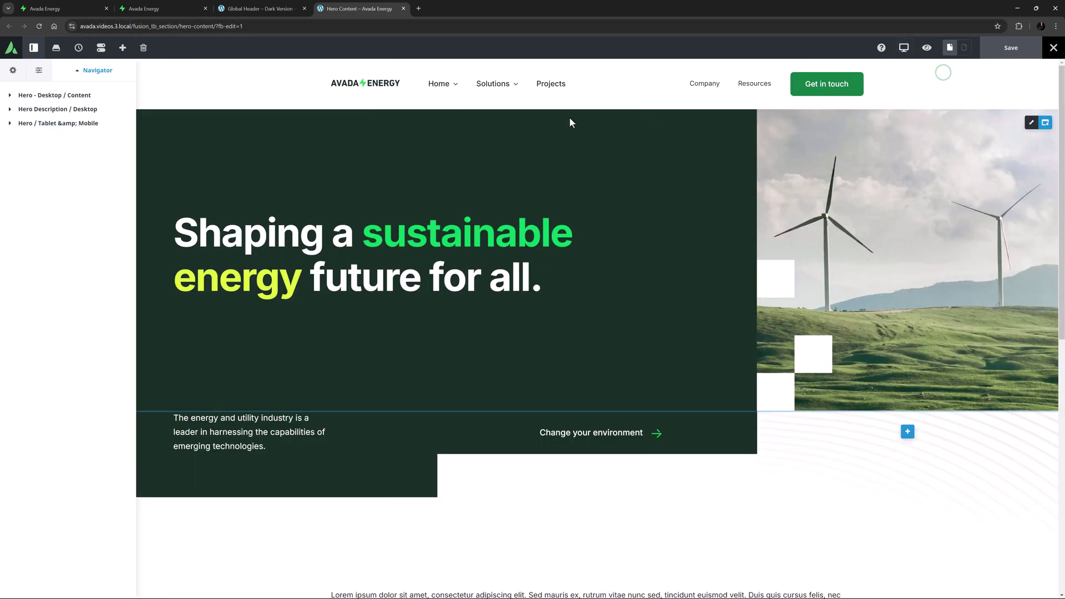
Expand Hero - Desktop / Content and review its settings, including the Color 7 background
left_click(10, 95)
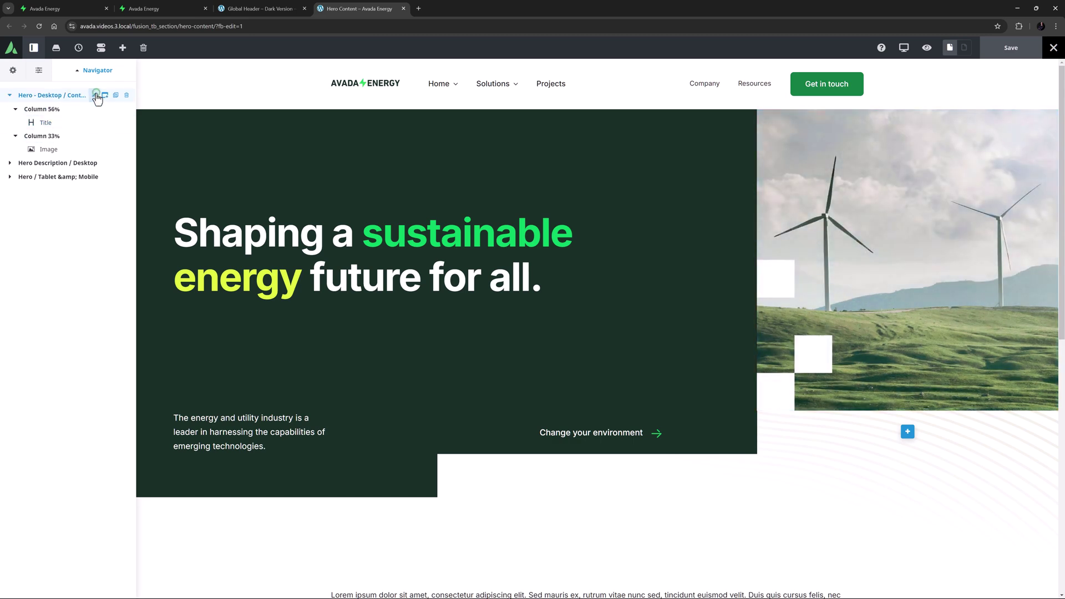
left_click(97, 95)
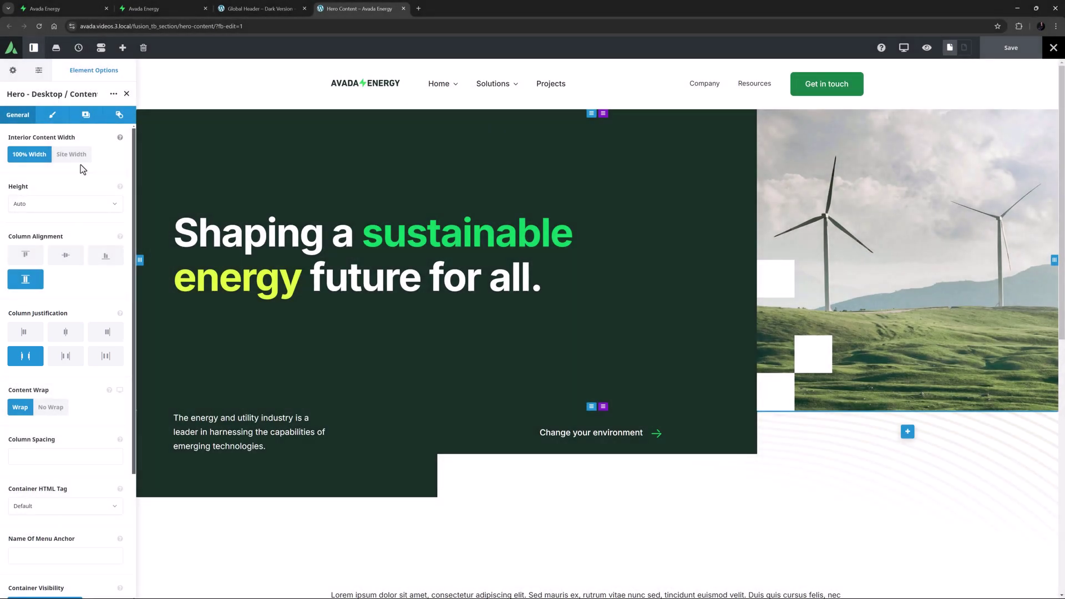
left_click(85, 114)
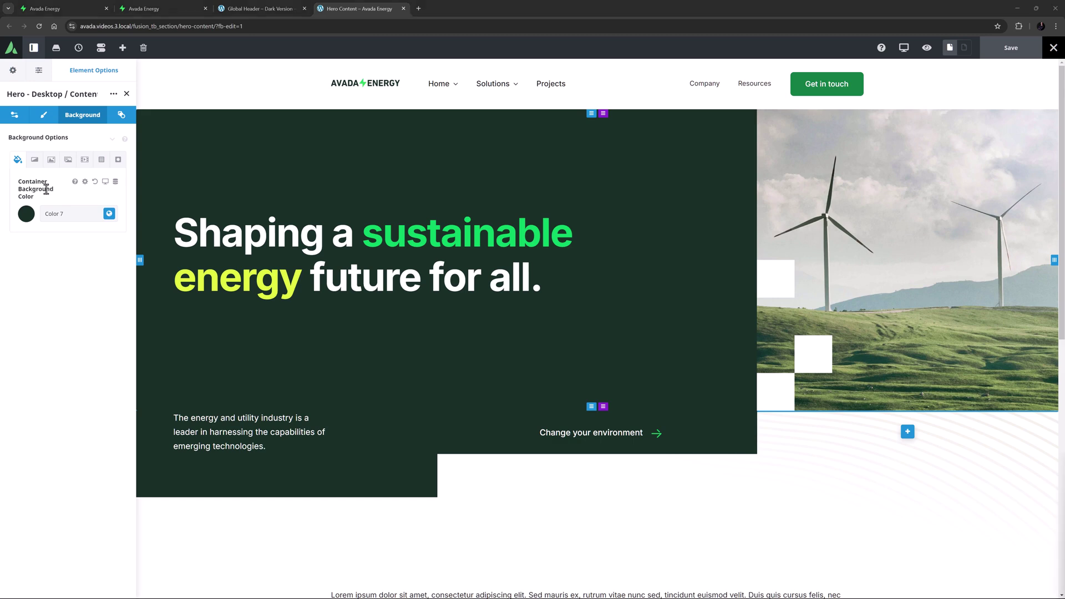
Select and deselect 'sustainable' in the heading, then open the wind-turbine image's settings
left_click_drag(364, 233, 567, 239)
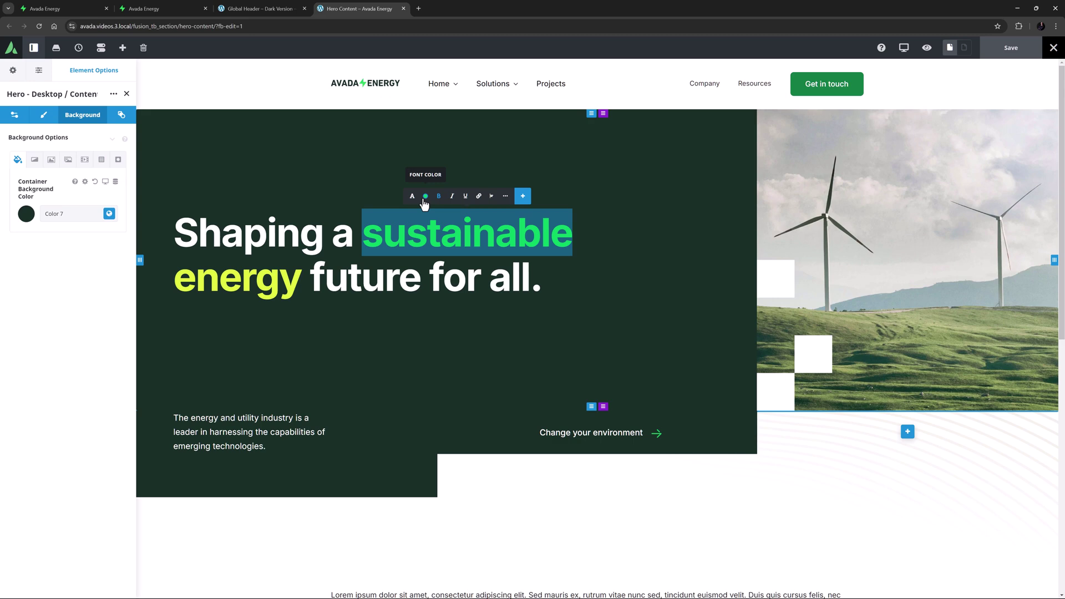
left_click(323, 233)
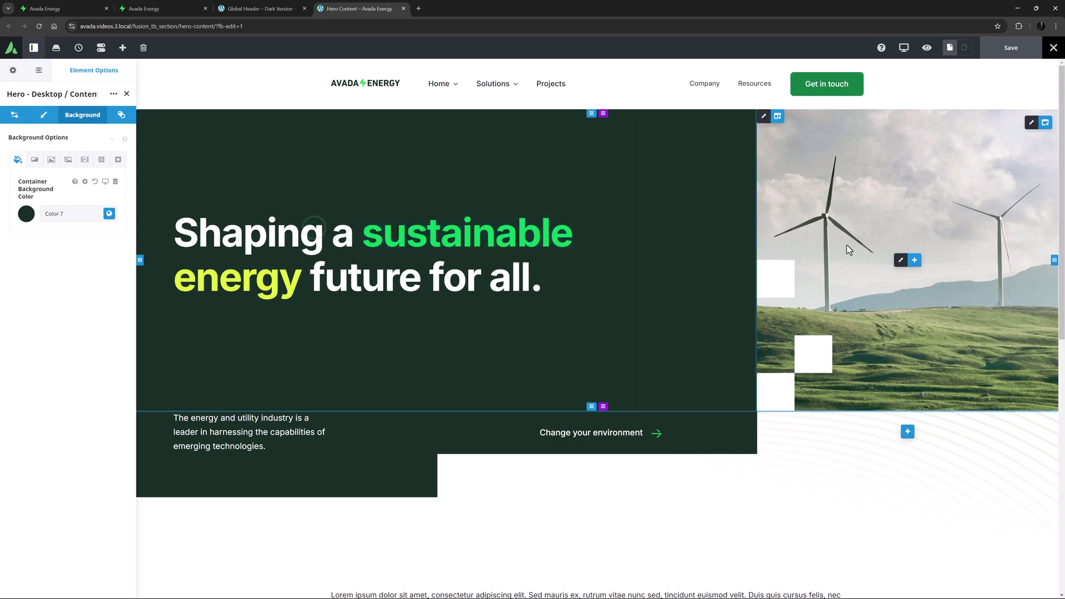
left_click(898, 260)
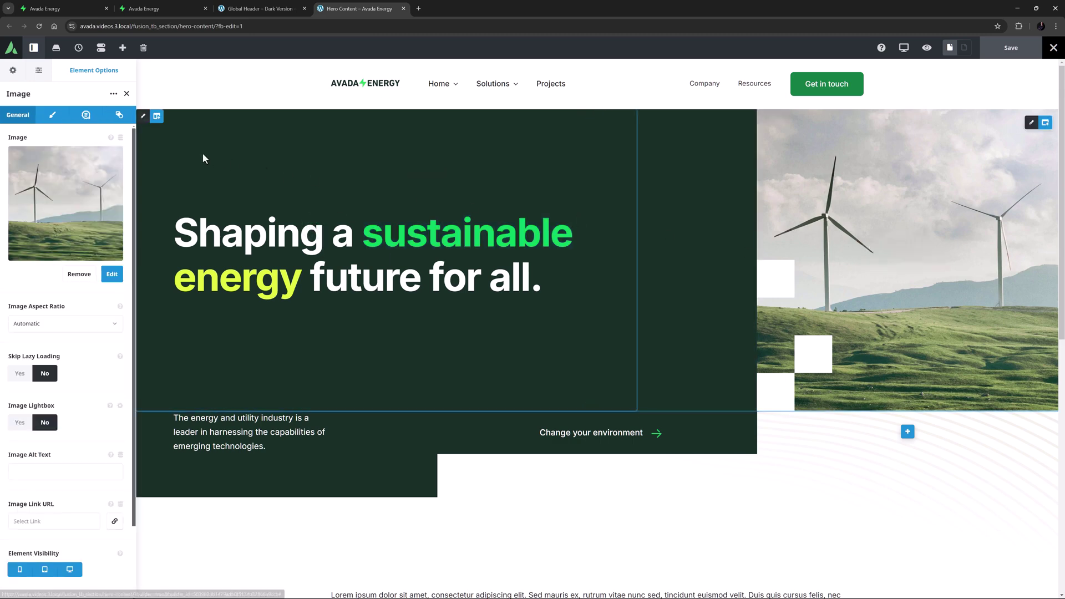
Review the image's Design settings and its column's background, then return to the Navigator tree
left_click(53, 116)
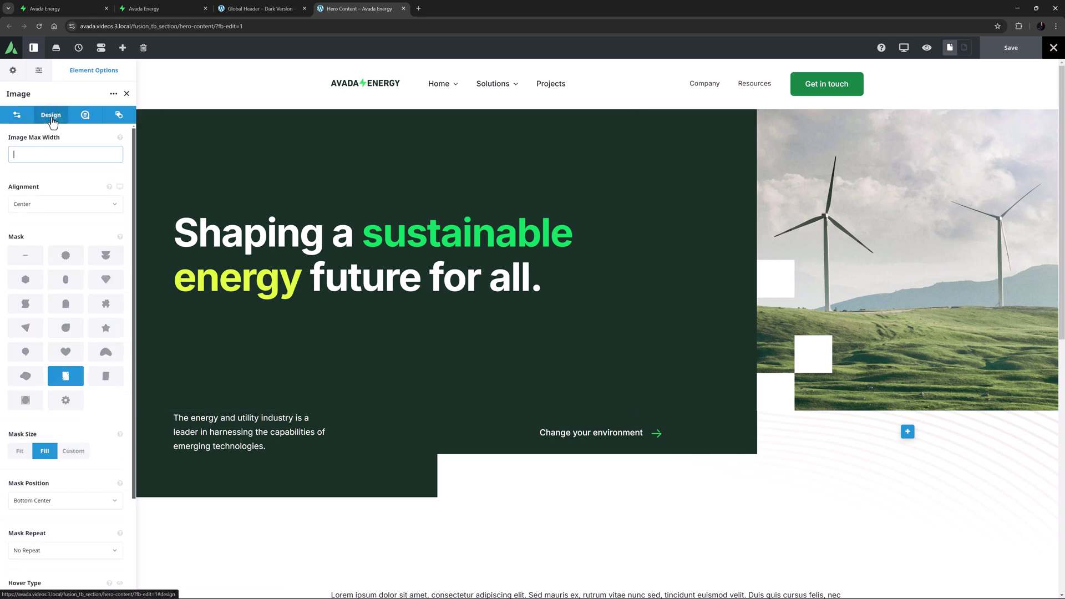
left_click(763, 116)
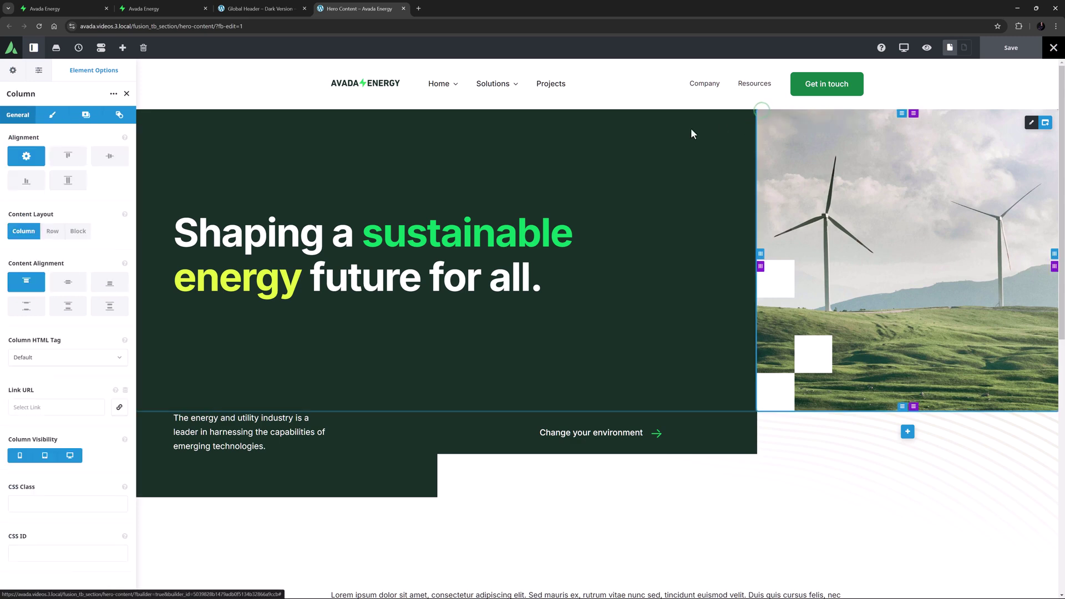
left_click(82, 115)
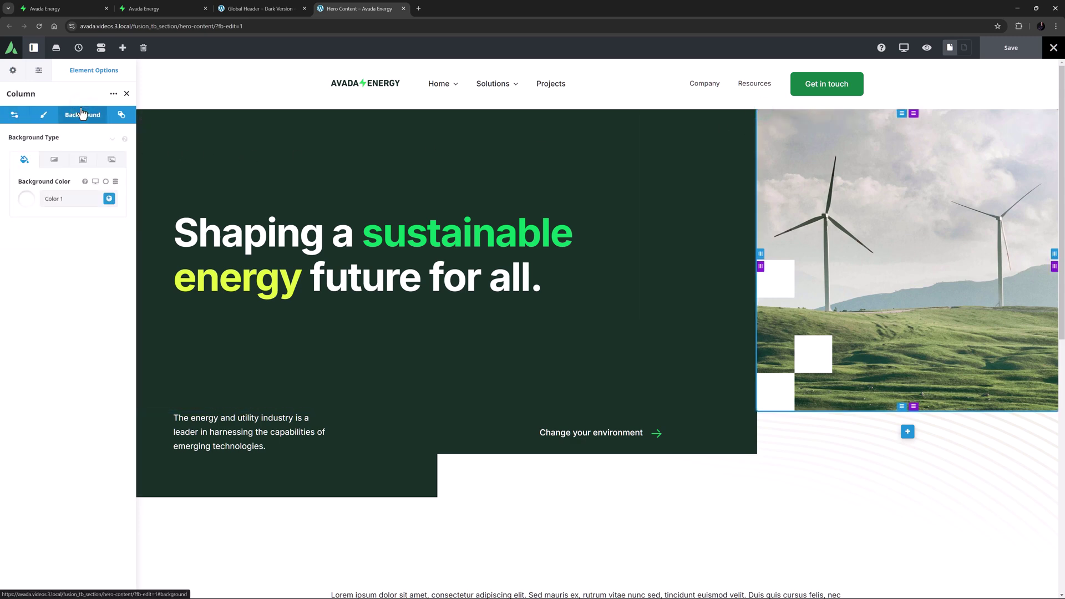
left_click(126, 94)
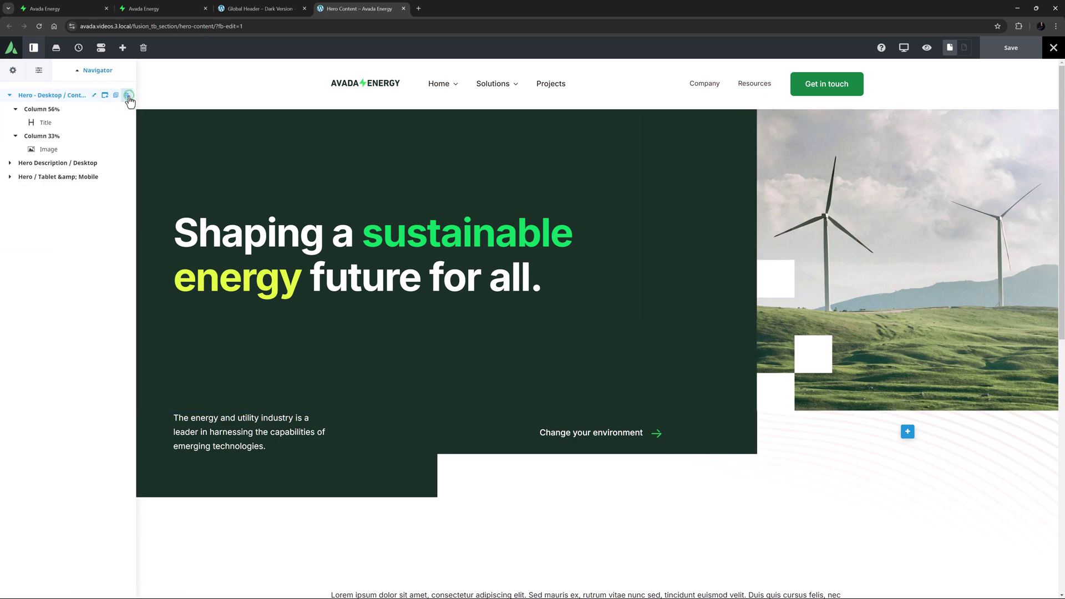
Collapse the desktop hero, expand Hero Description / Desktop, and review its text column's background, width and padding
left_click(9, 95)
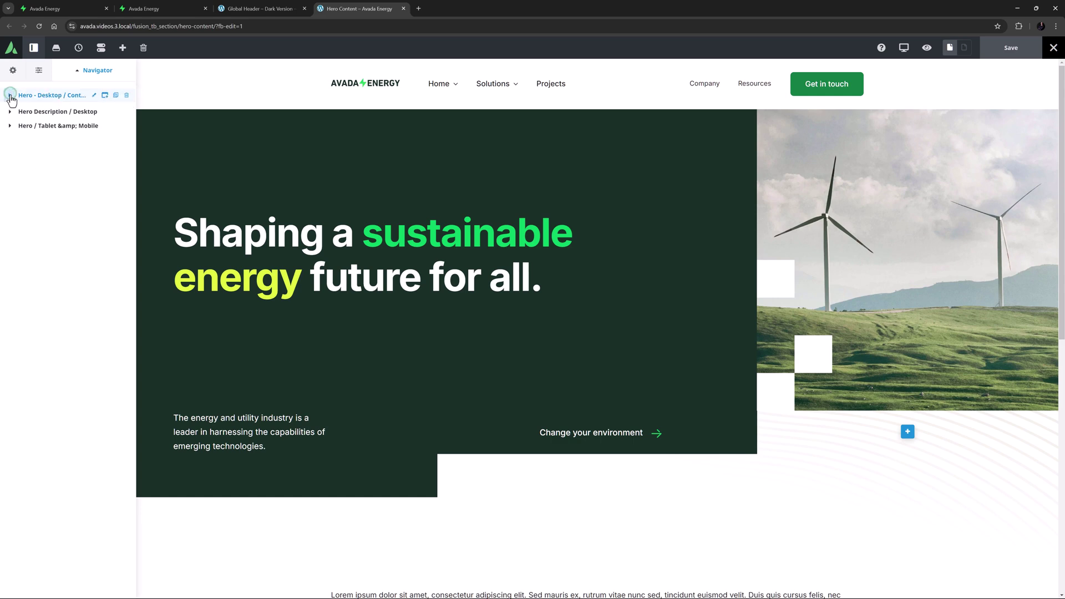
left_click(9, 110)
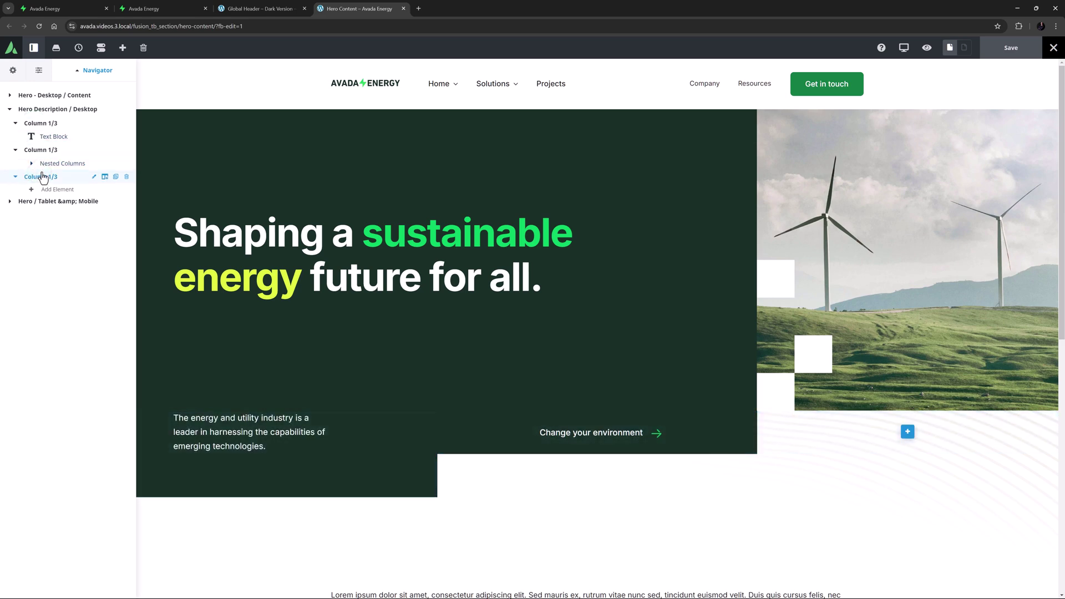
left_click(94, 123)
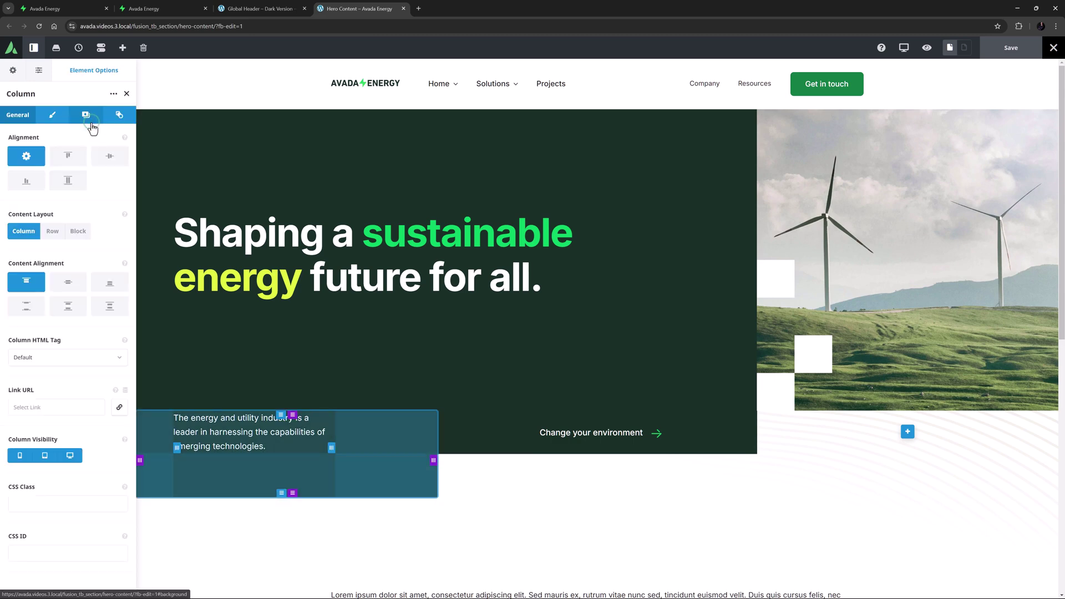
left_click(89, 117)
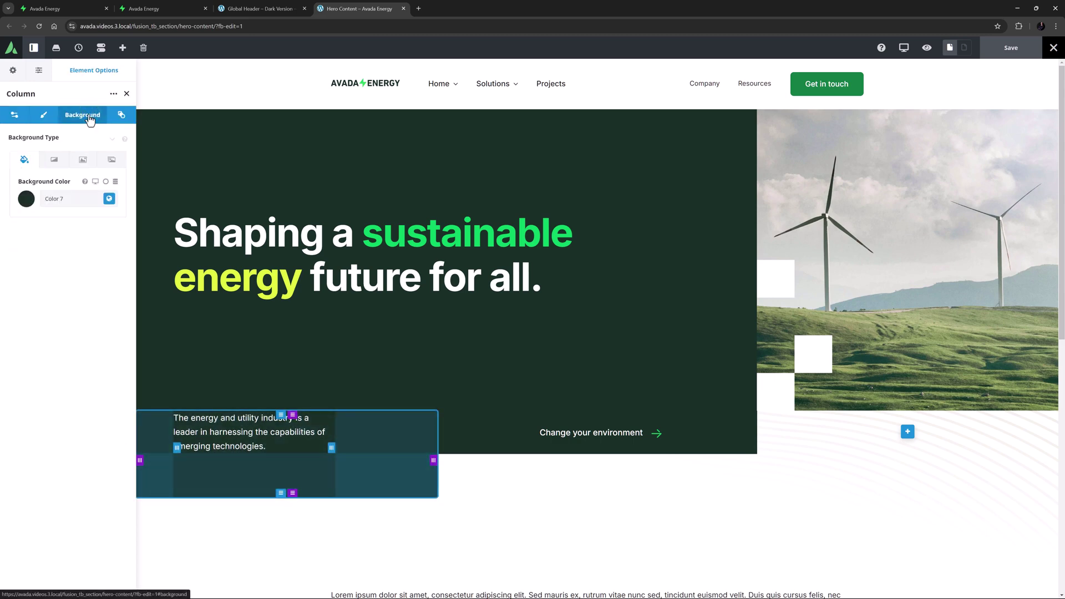
left_click(46, 116)
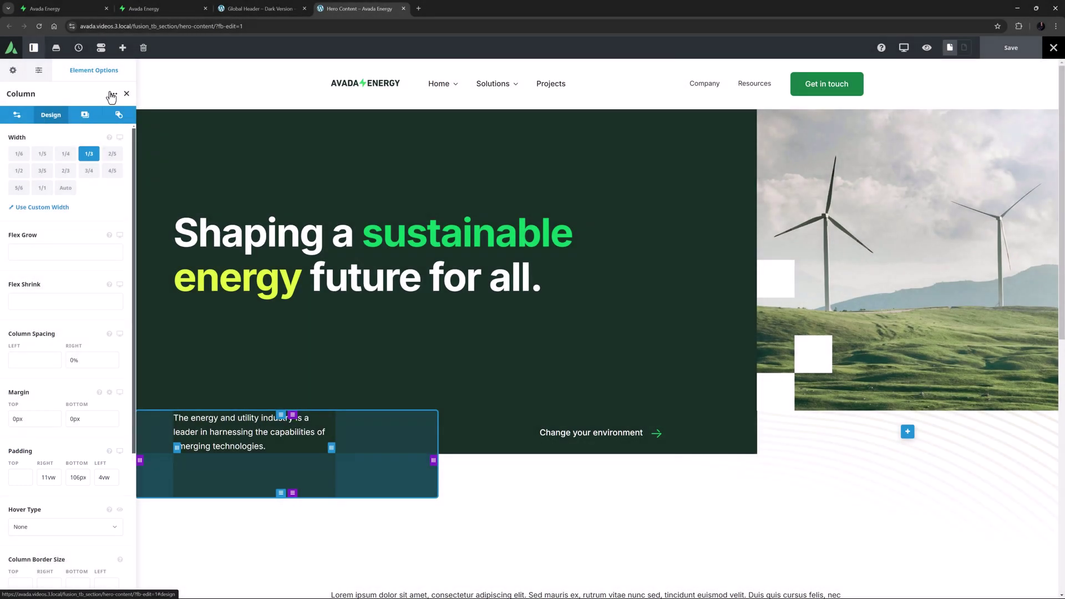
left_click(127, 94)
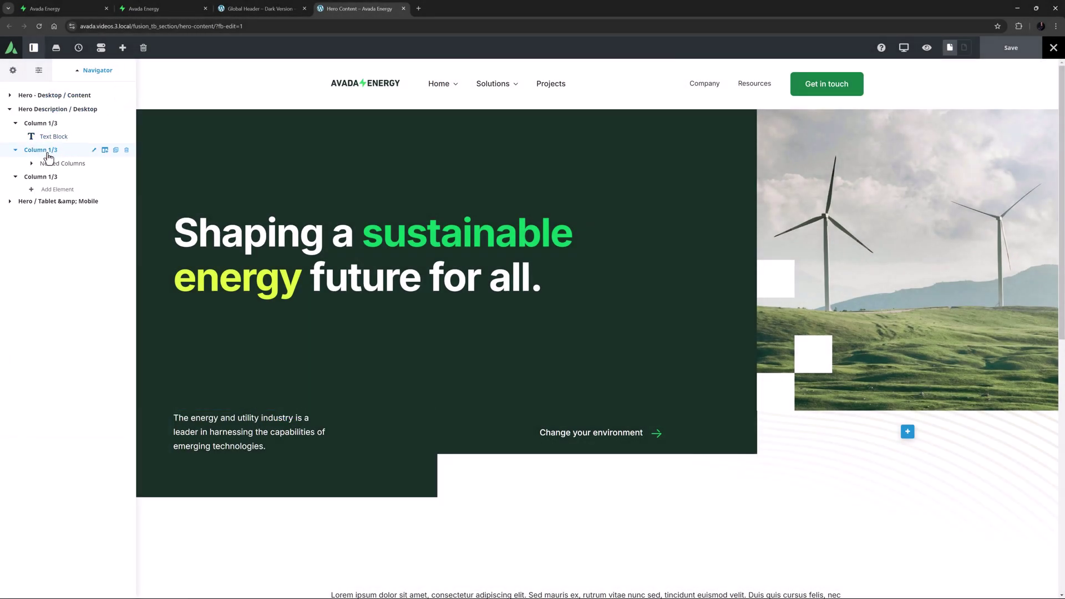
Expand Nested Columns and inspect the 'Change your environment' column: 1/3 width, Color 7 background, 22px padding
left_click(32, 164)
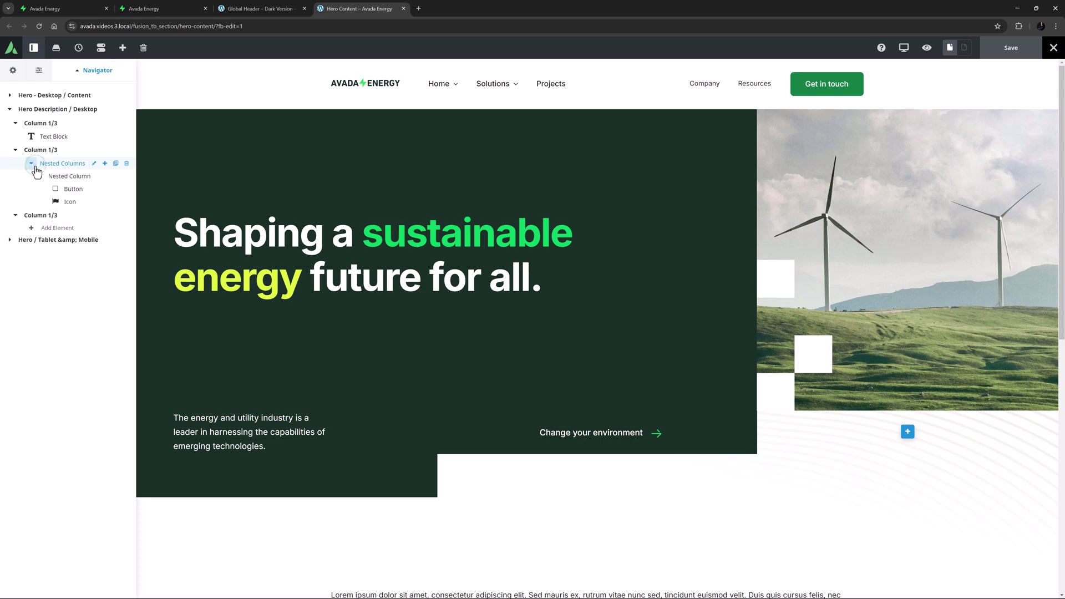
left_click(93, 150)
left_click(84, 116)
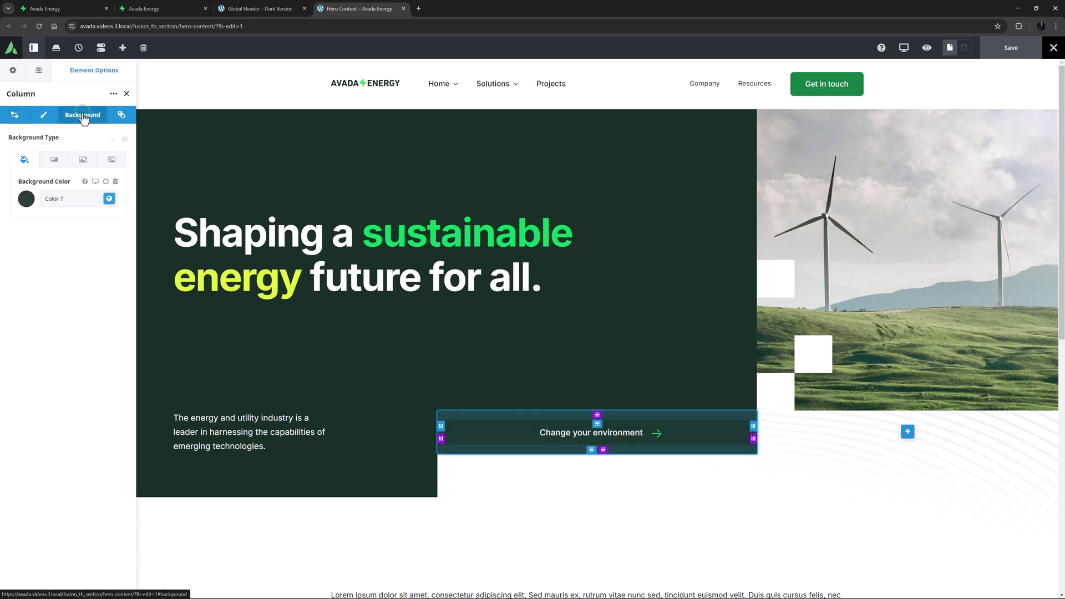
left_click(53, 120)
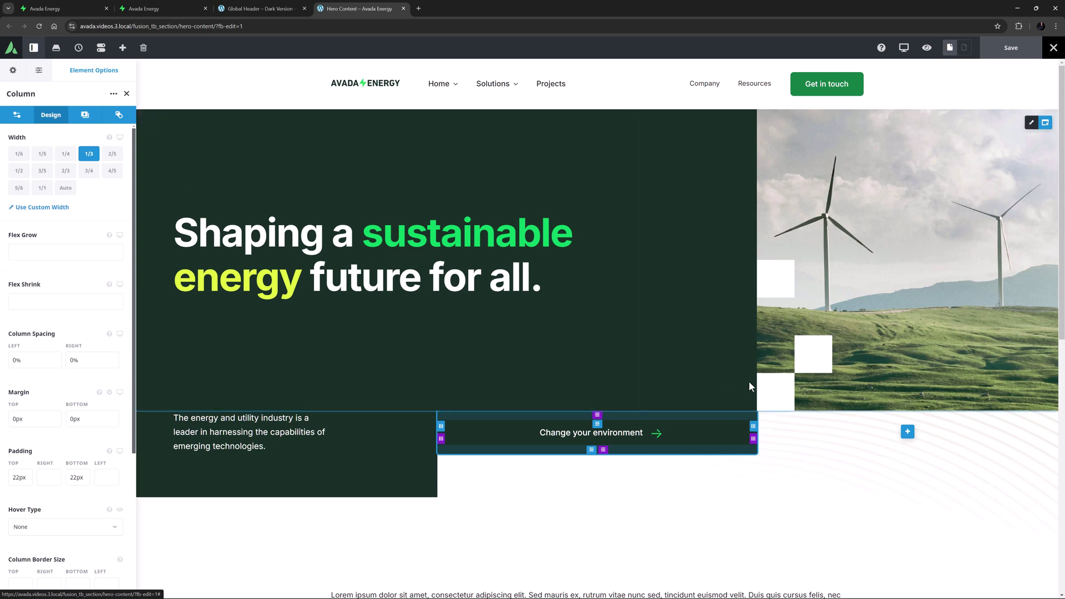
Review the Hero Description / Desktop container's gradient and image background options, then close its settings
left_click(1030, 423)
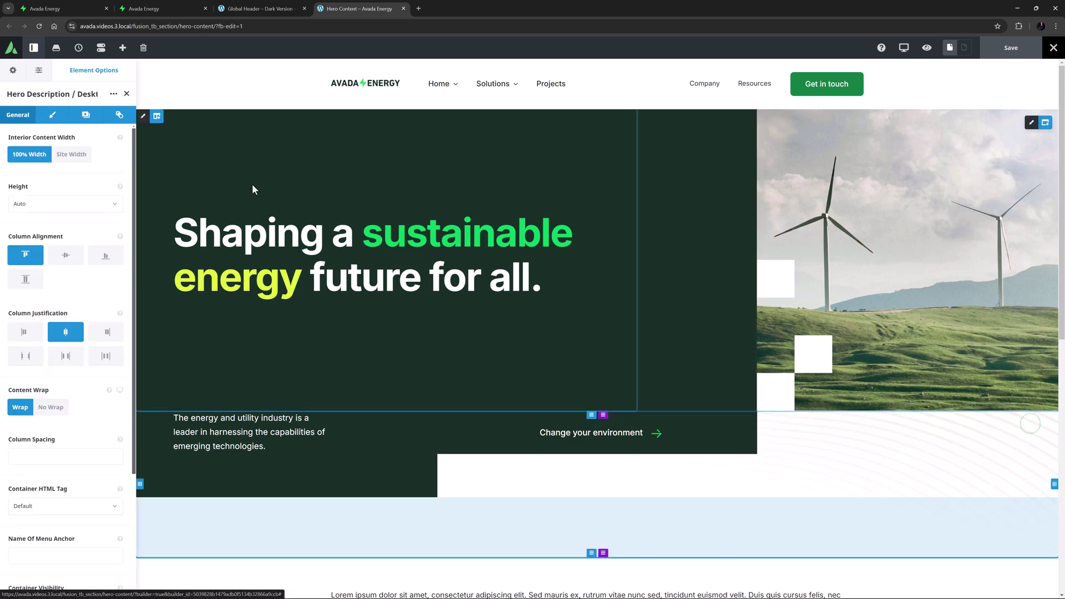
left_click(86, 115)
left_click(35, 160)
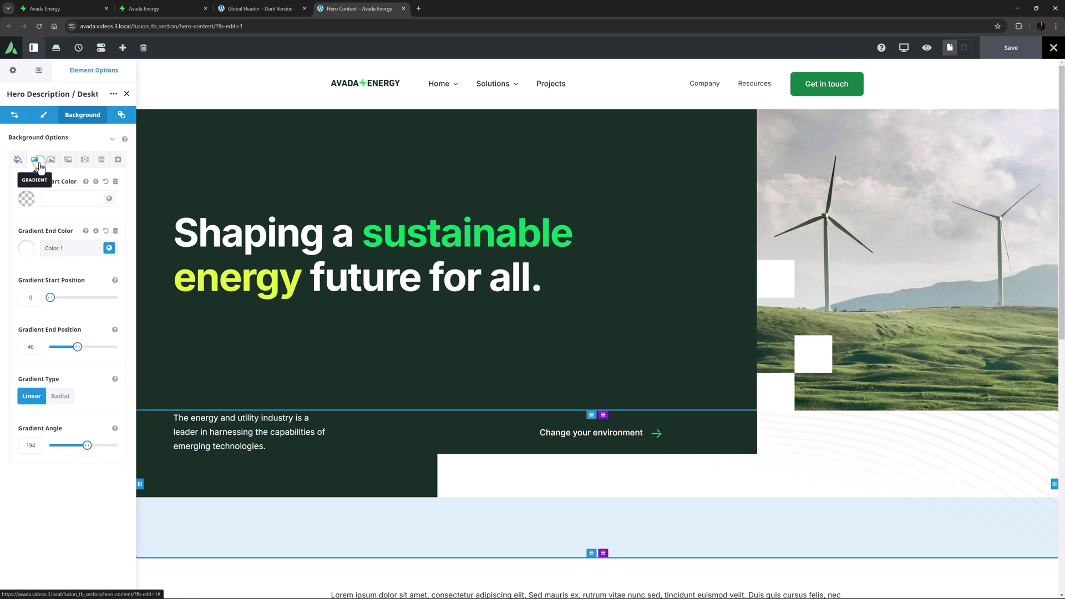
left_click(51, 164)
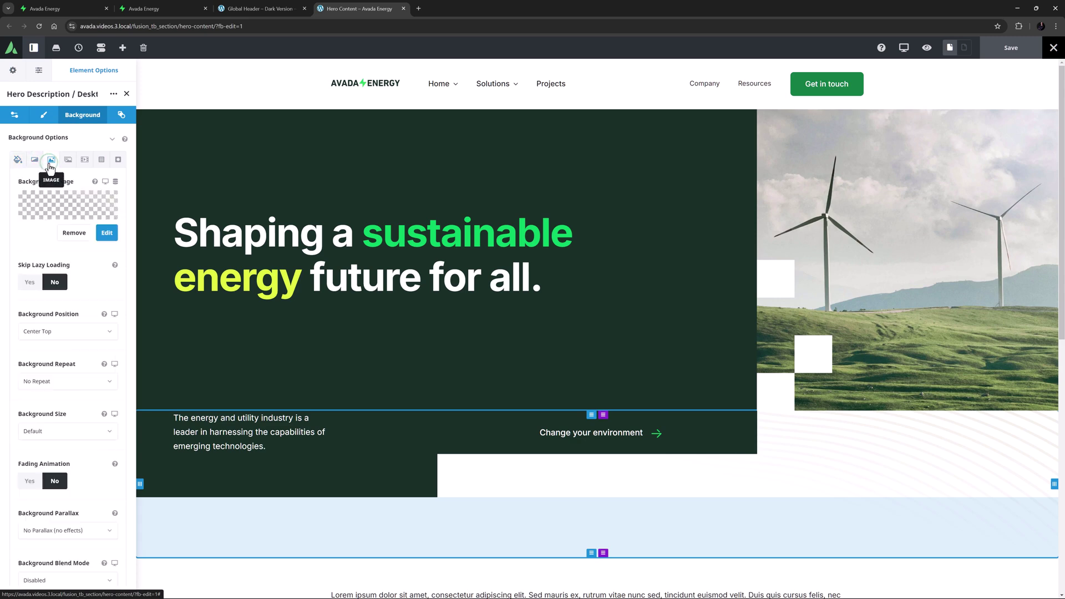
left_click(126, 93)
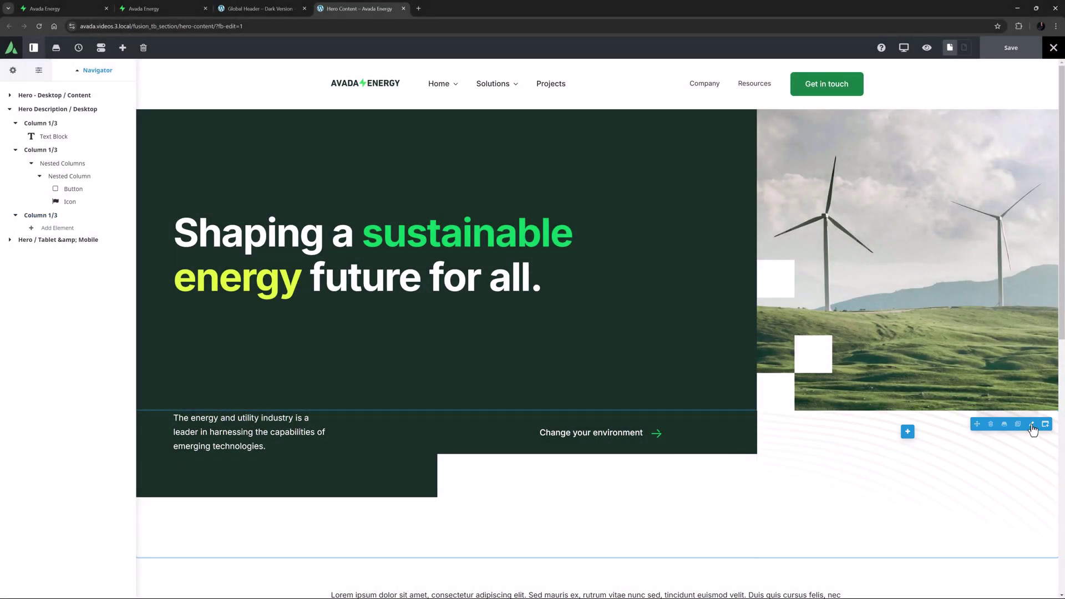
Reopen Hero Description / Desktop and review its margin, padding and gradient background settings
left_click(501, 258)
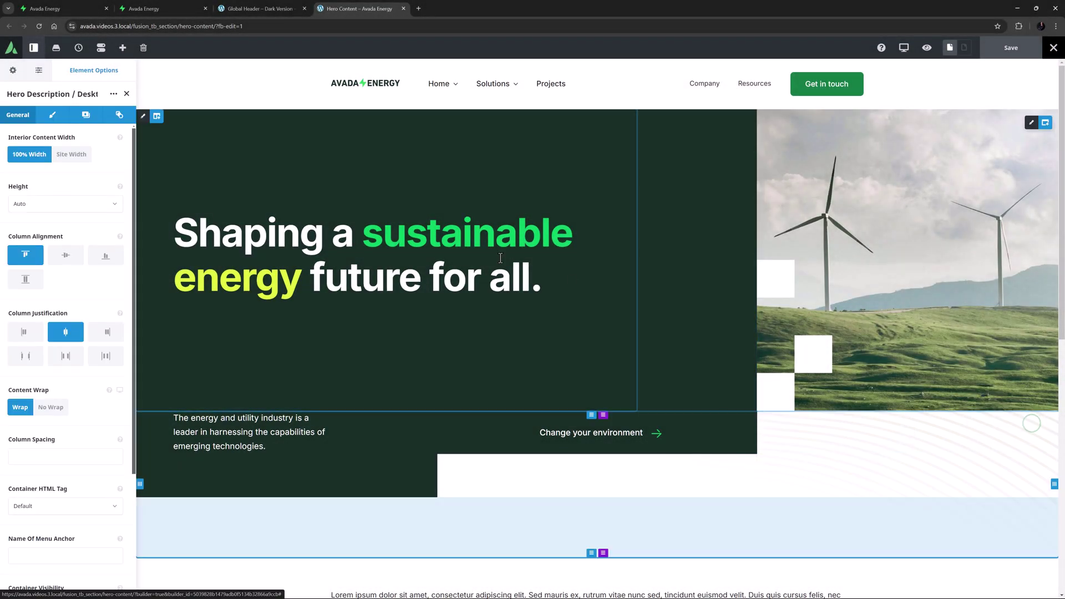
left_click(50, 116)
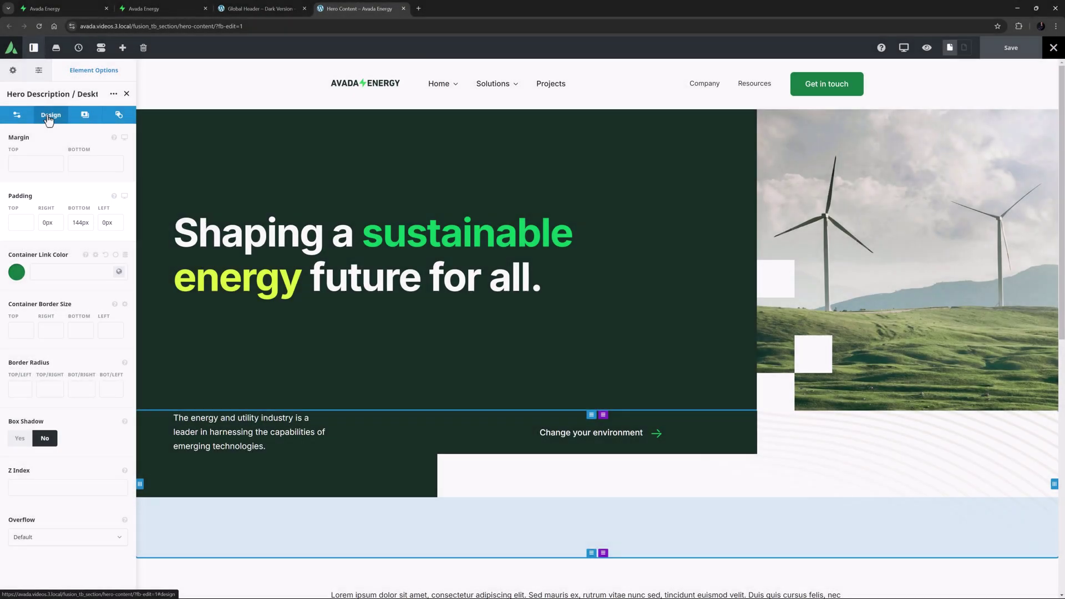
left_click(83, 115)
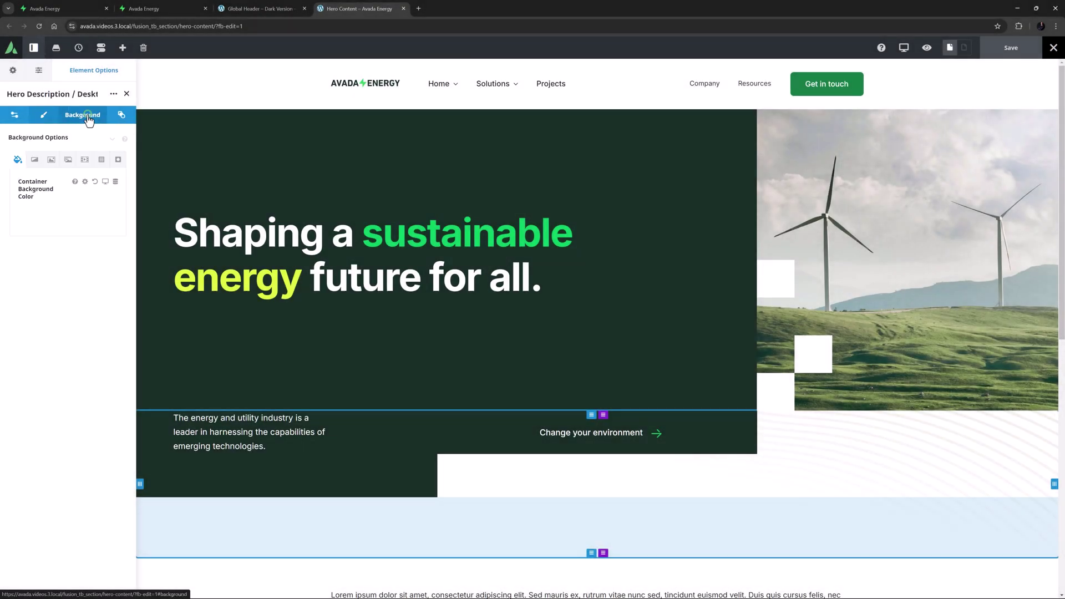
left_click(34, 159)
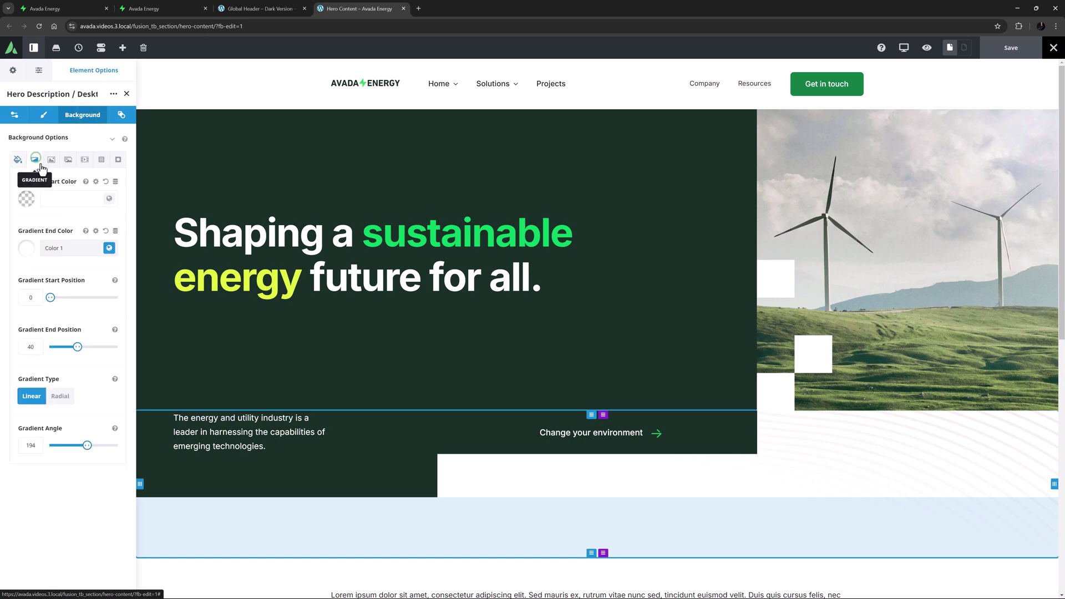
Reset the gradient end colour, restore Color 1 via History, and close the settings
left_click(106, 232)
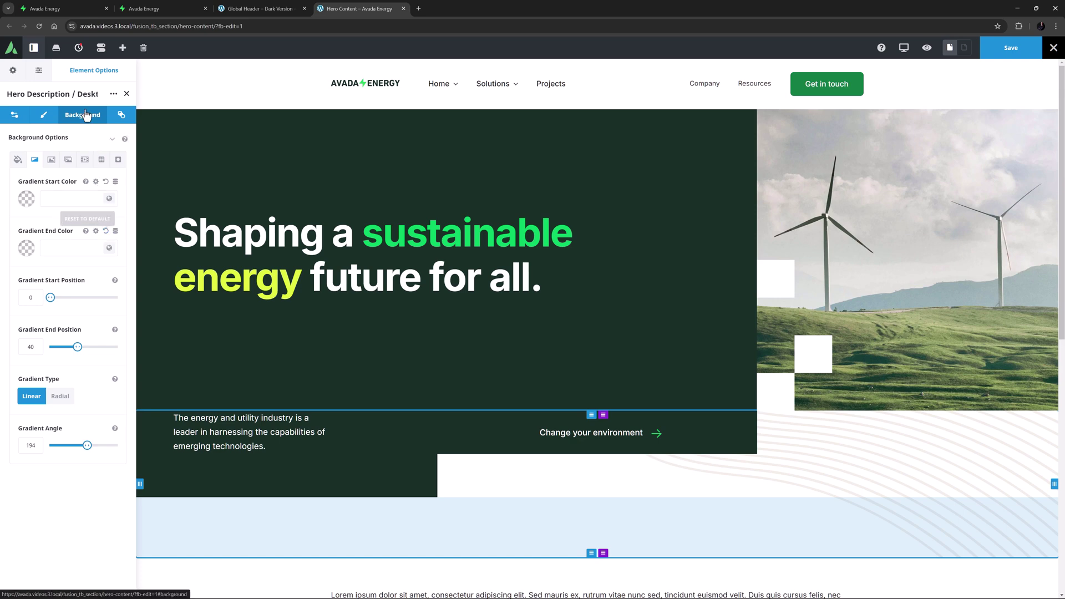
mouse_move(78, 49)
left_click(87, 85)
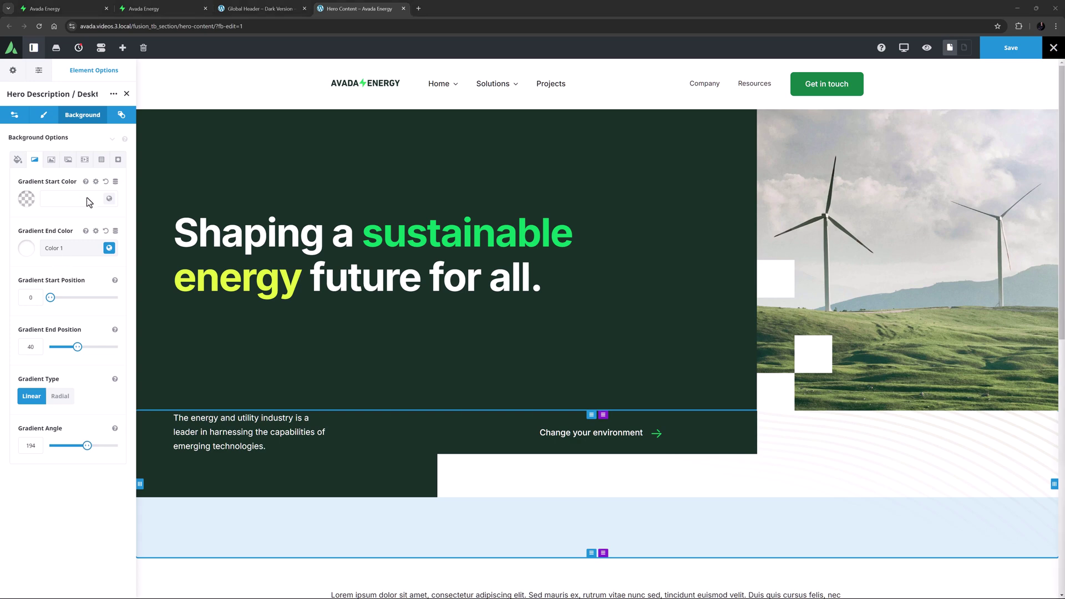
left_click(127, 93)
Preview the page at tablet width and expand the Hero / Tablet & Mobile container
mouse_move(903, 47)
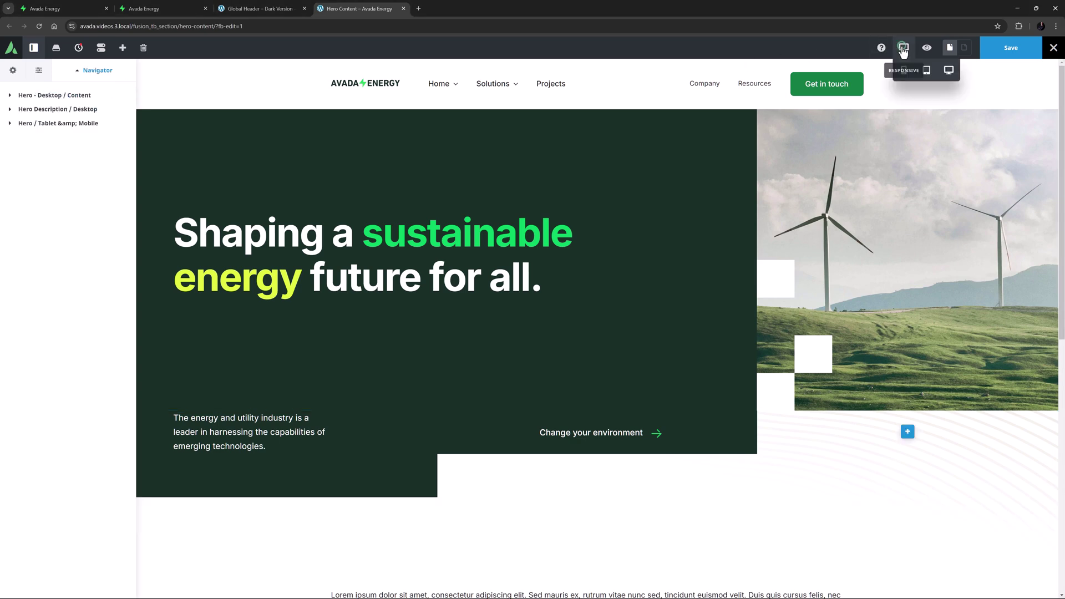
left_click(926, 71)
left_click(9, 123)
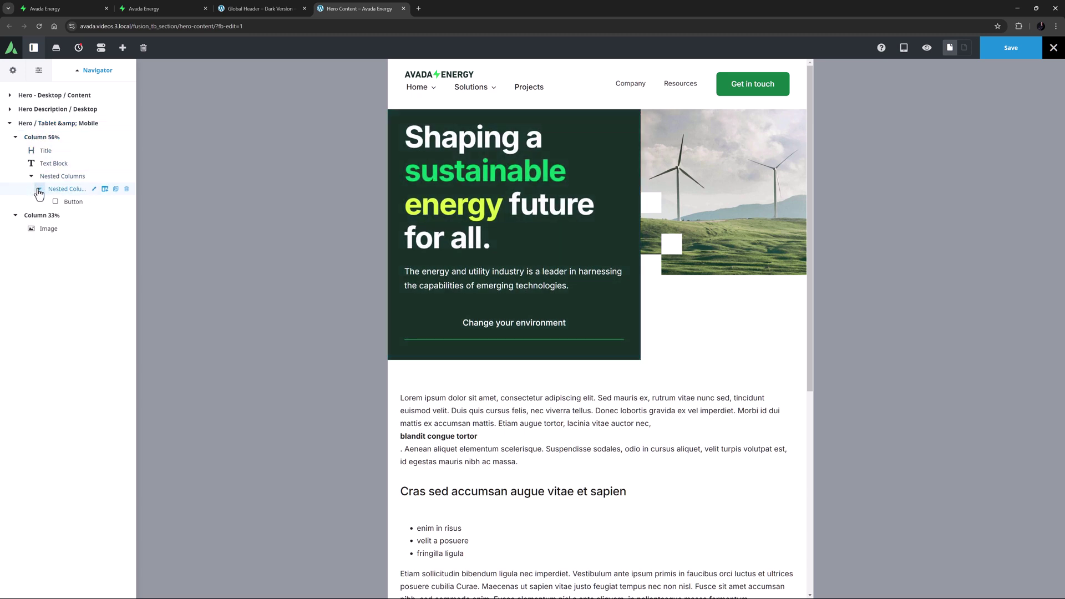
Inspect the button's nested column padding and 2px Color 5 bottom border, then close its settings
left_click(94, 189)
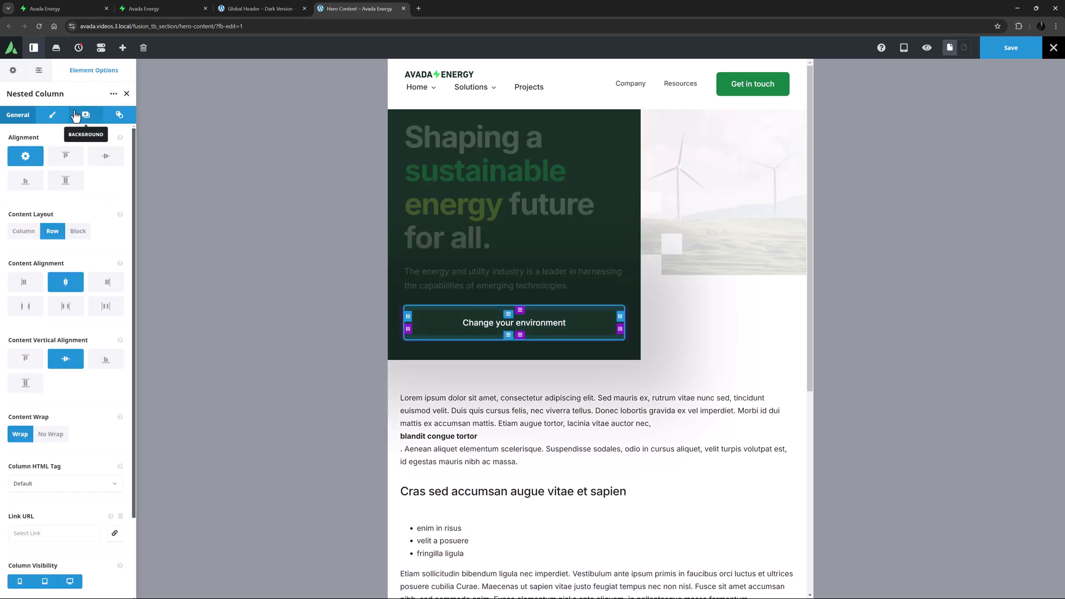
left_click(52, 115)
scroll(50, 275, "down", 7)
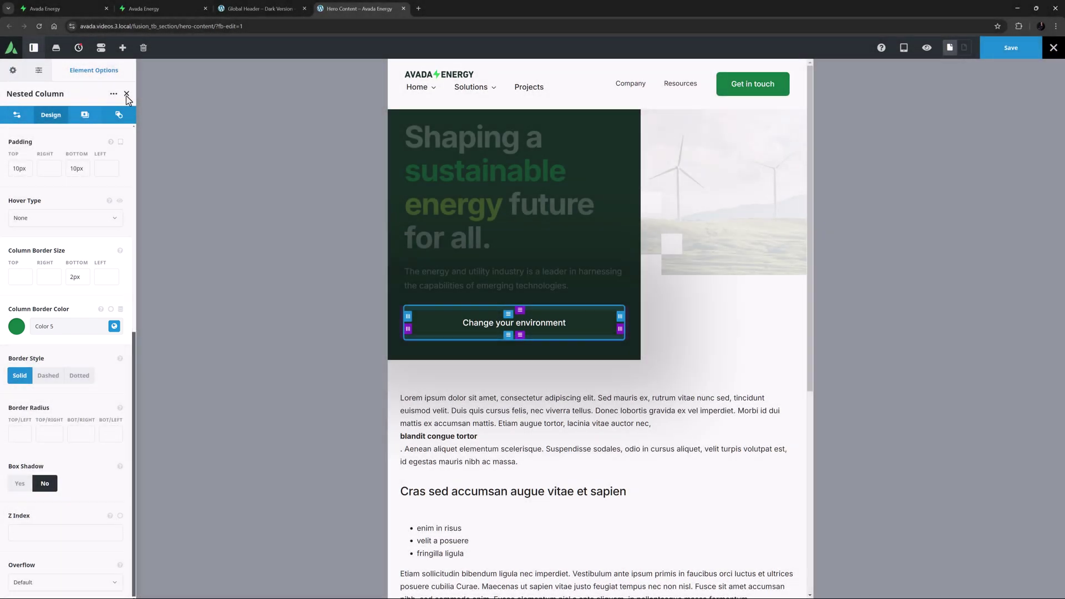
left_click(126, 93)
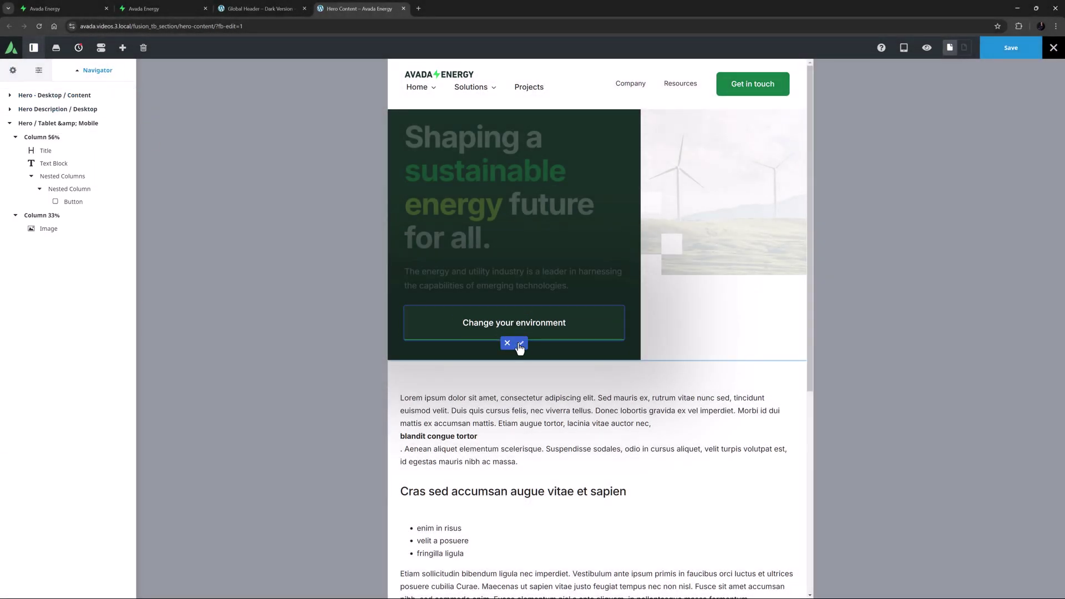
left_click(52, 215)
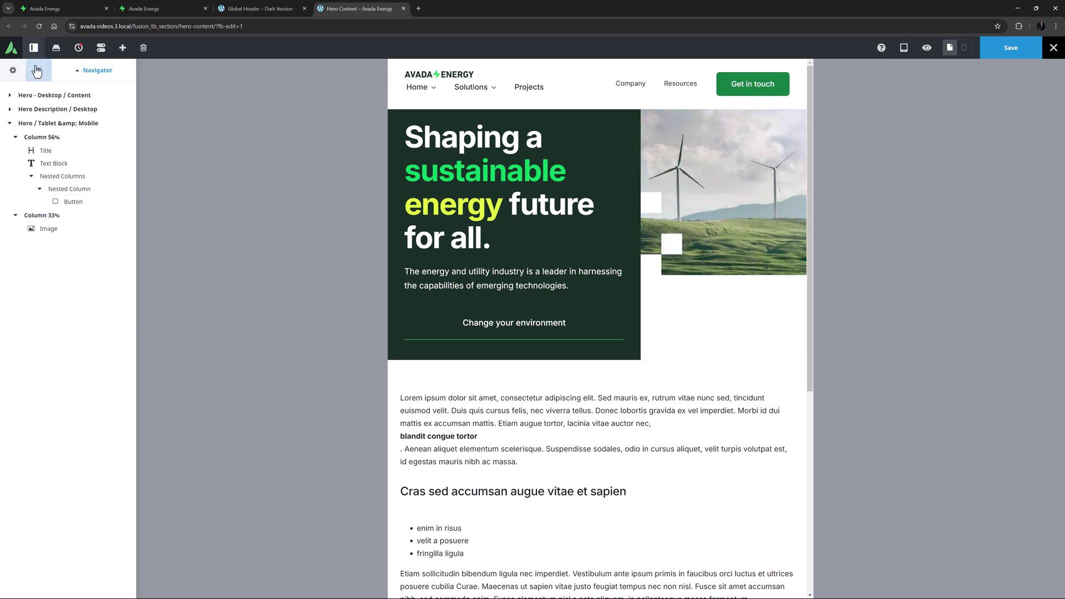
Switch to the first Avada Energy tab to view the live homepage hero at desktop width
left_click(34, 8)
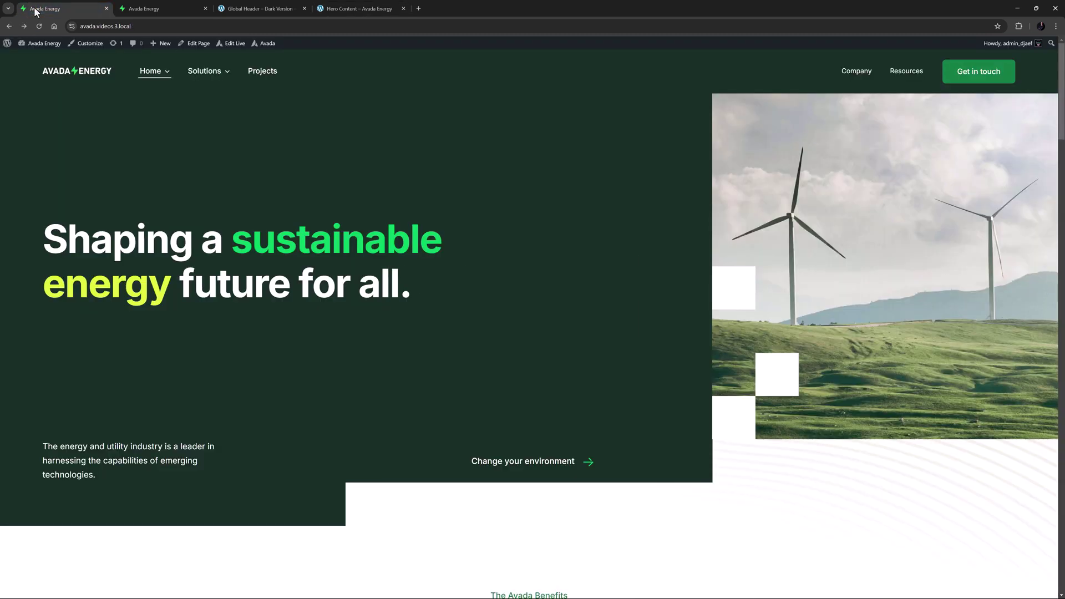